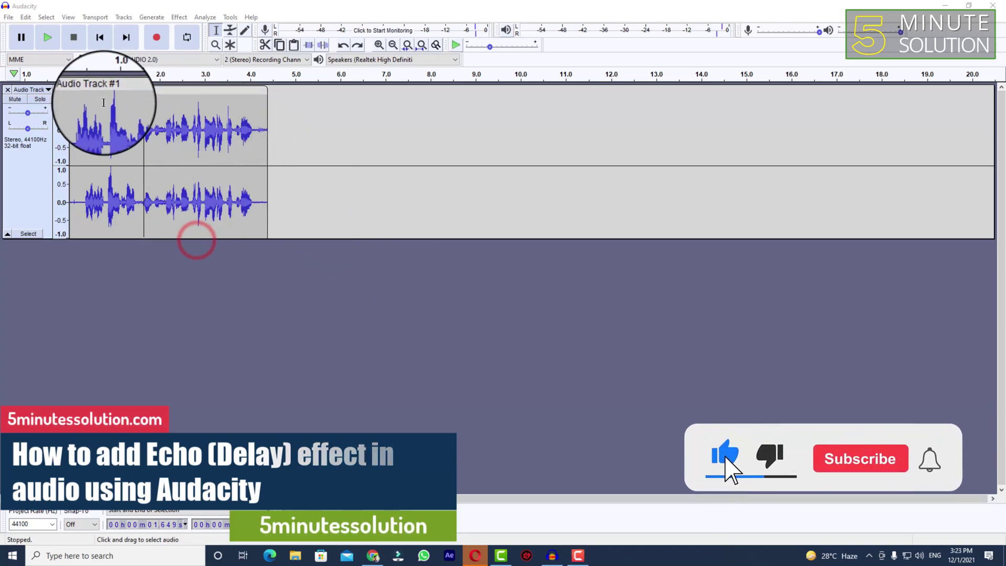
Play back the voice clip from near its start
left_click(82, 126)
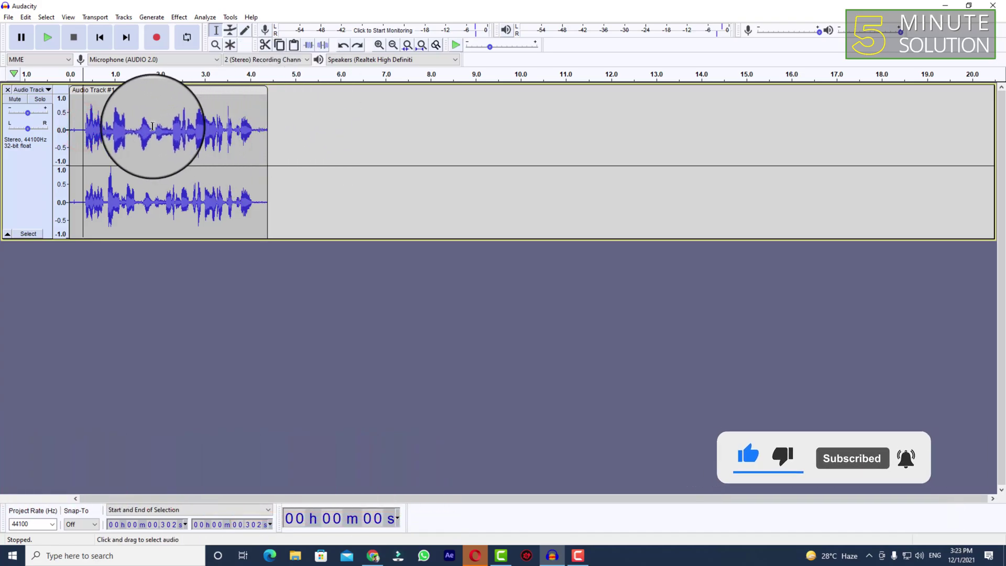
key("space")
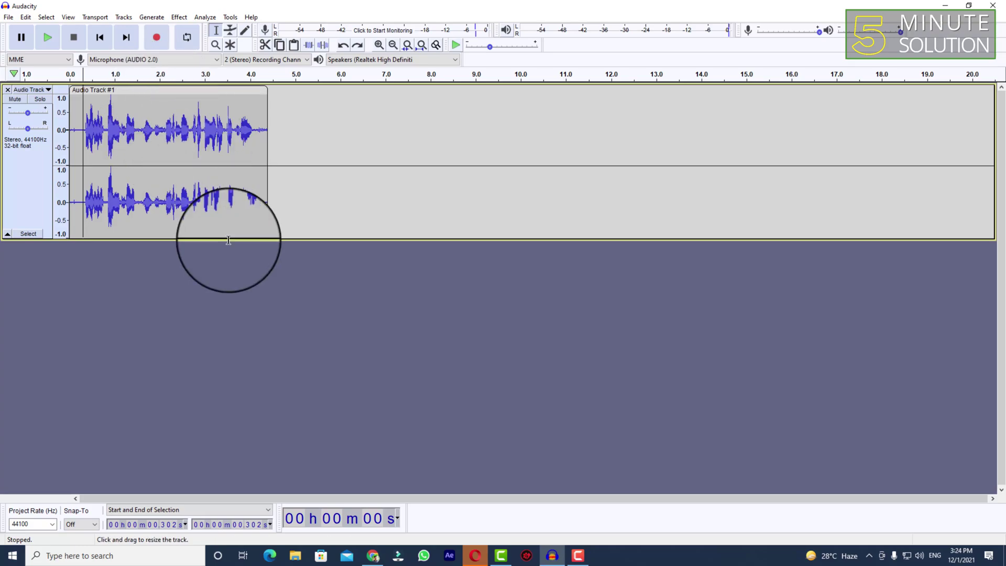
left_click(86, 126)
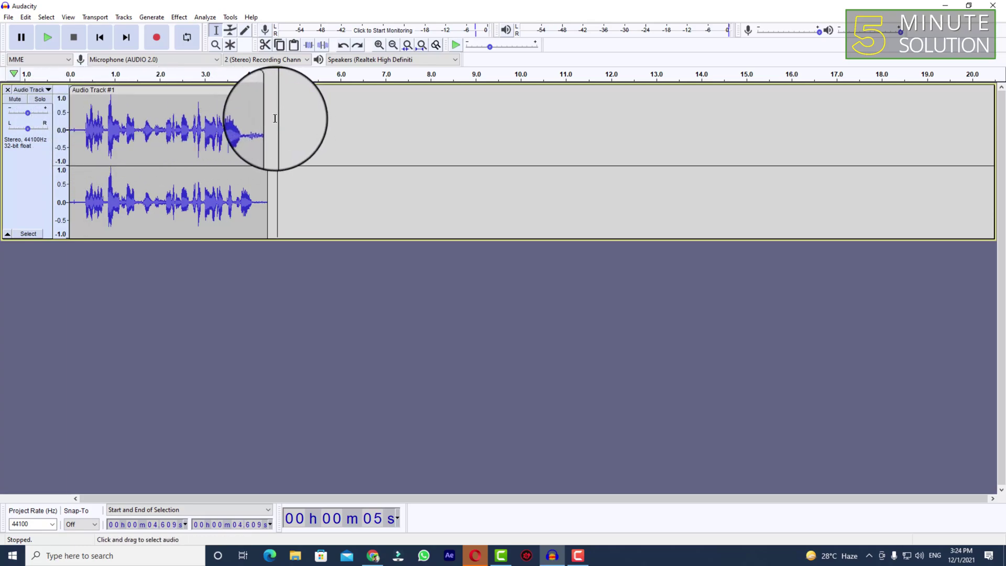
Select the entire voice clip and open the Echo effect settings
left_click_drag(276, 119, 268, 118)
left_click(21, 146, "shift")
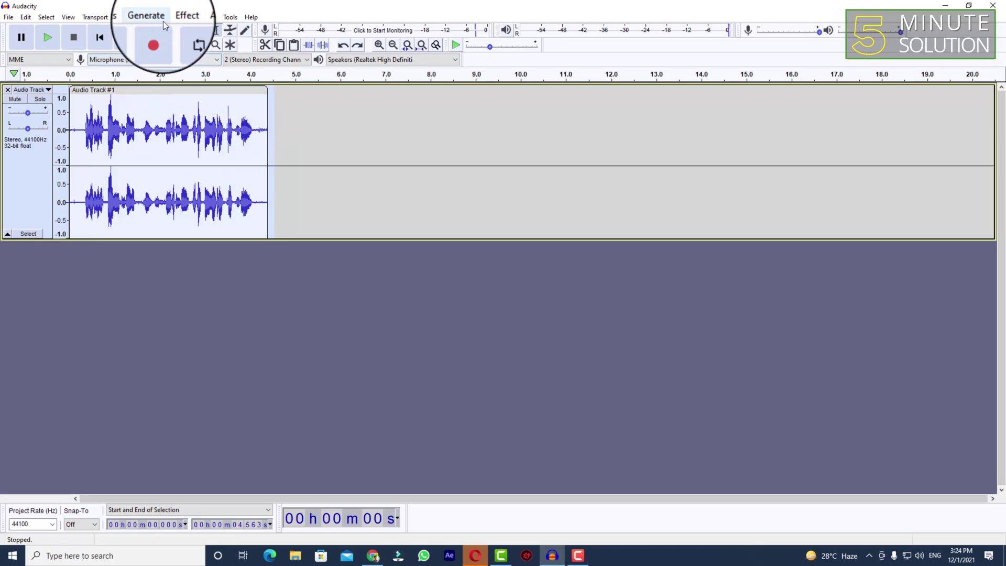
left_click(178, 18)
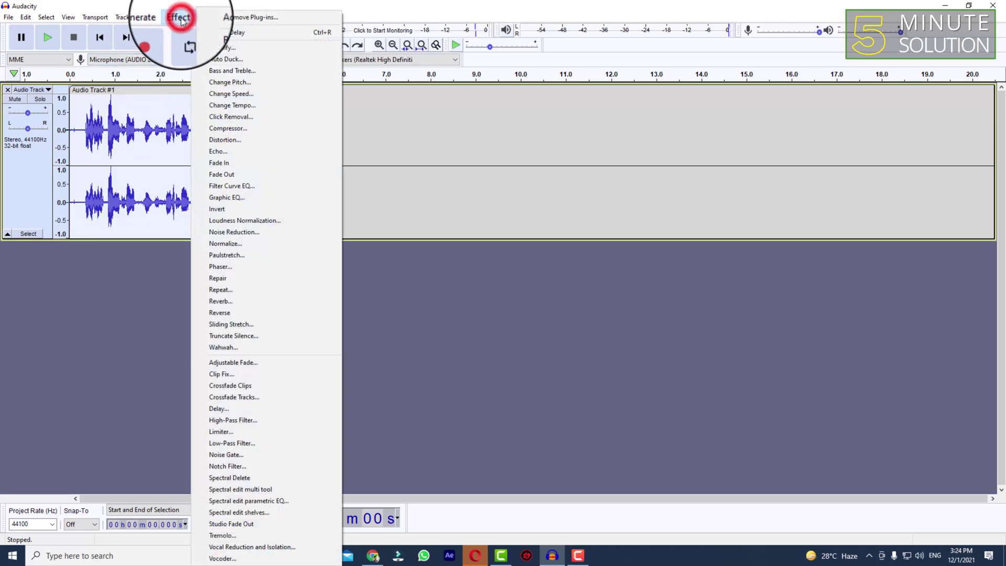
left_click(247, 152)
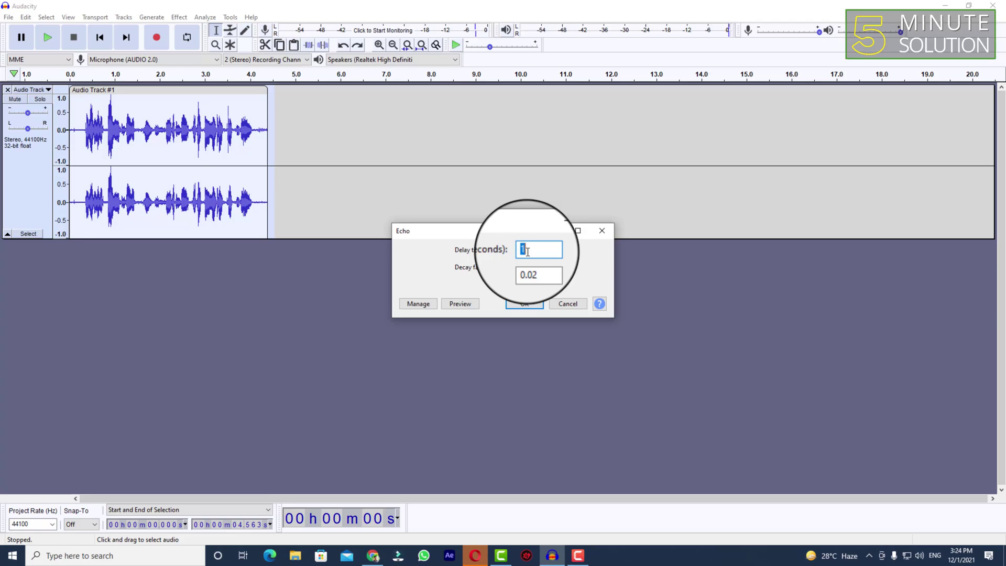
Preview echo values down to 0.3 s delay and 0.01 decay, then cancel unapplied
left_click(539, 272)
type("0.05")
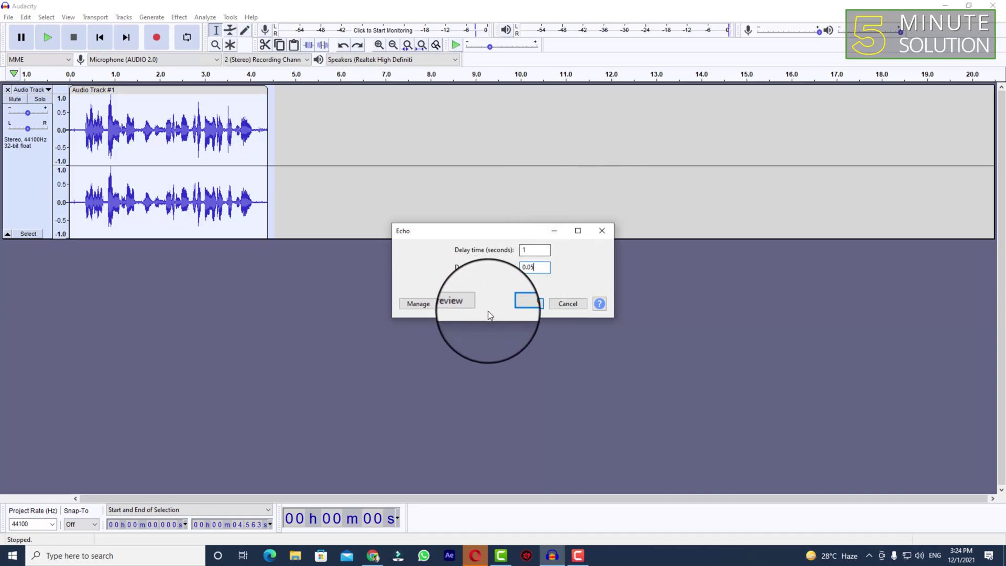
left_click(474, 305)
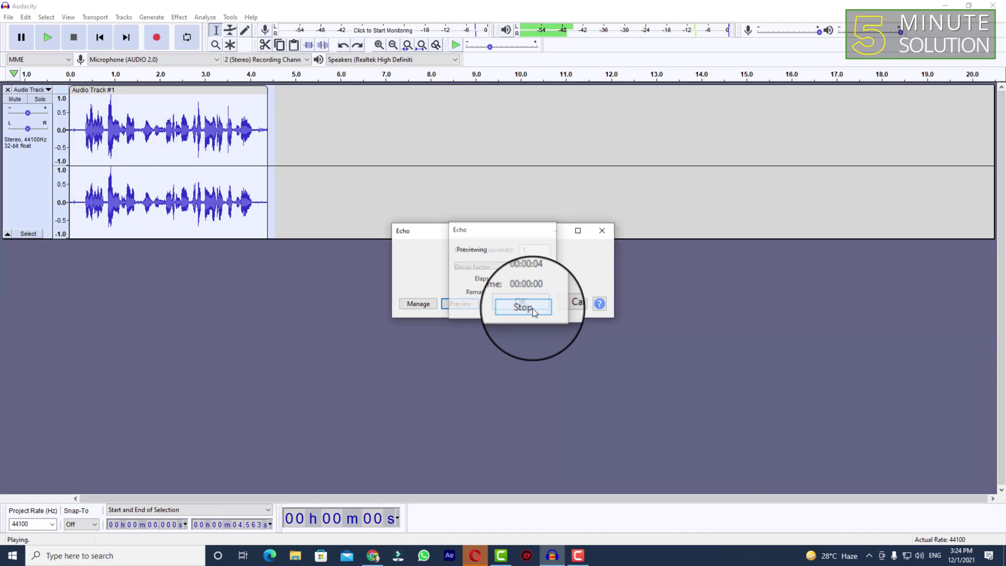
left_click(528, 253)
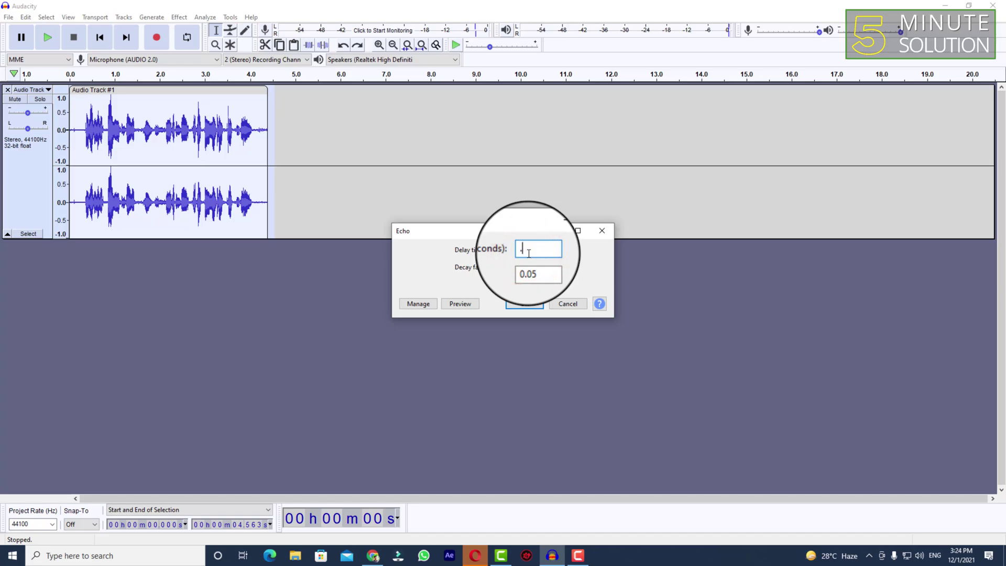
type(".3")
left_click(546, 269)
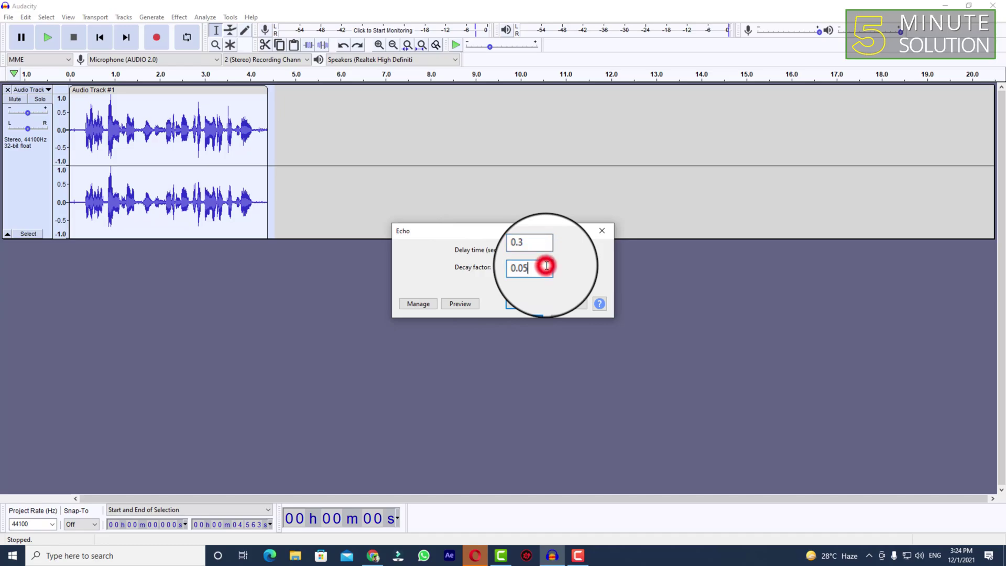
key("BackSpace")
type("1")
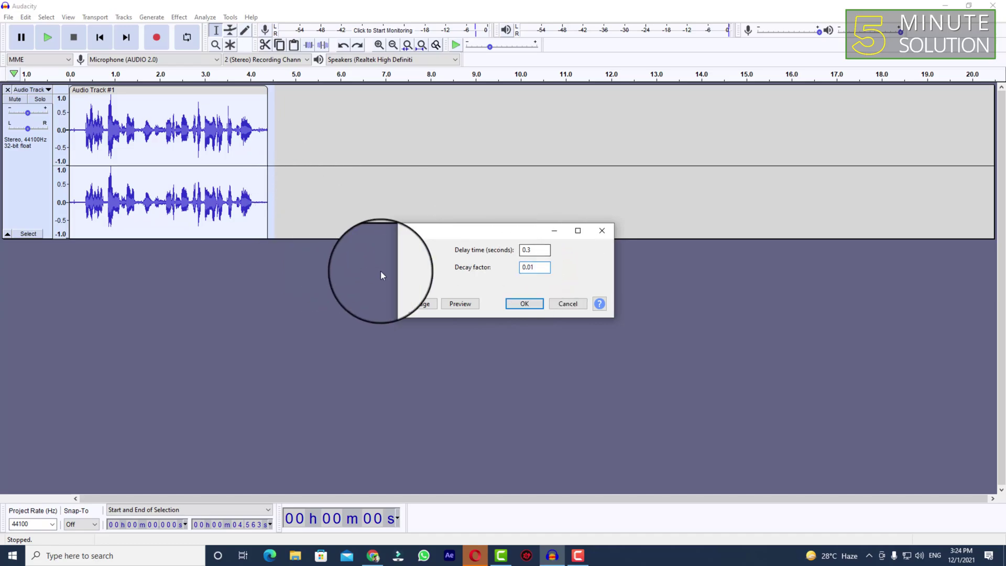
left_click(448, 304)
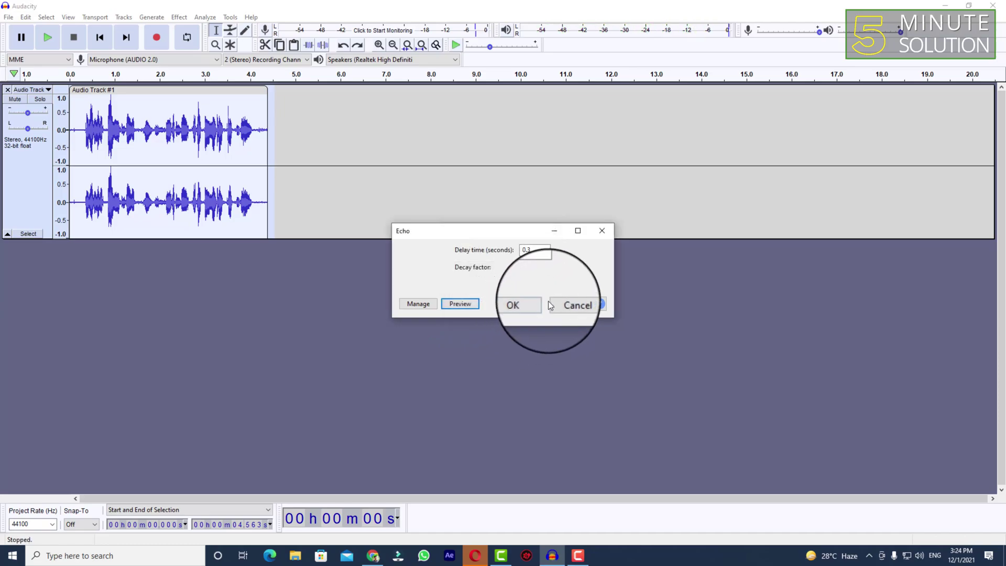
left_click(568, 303)
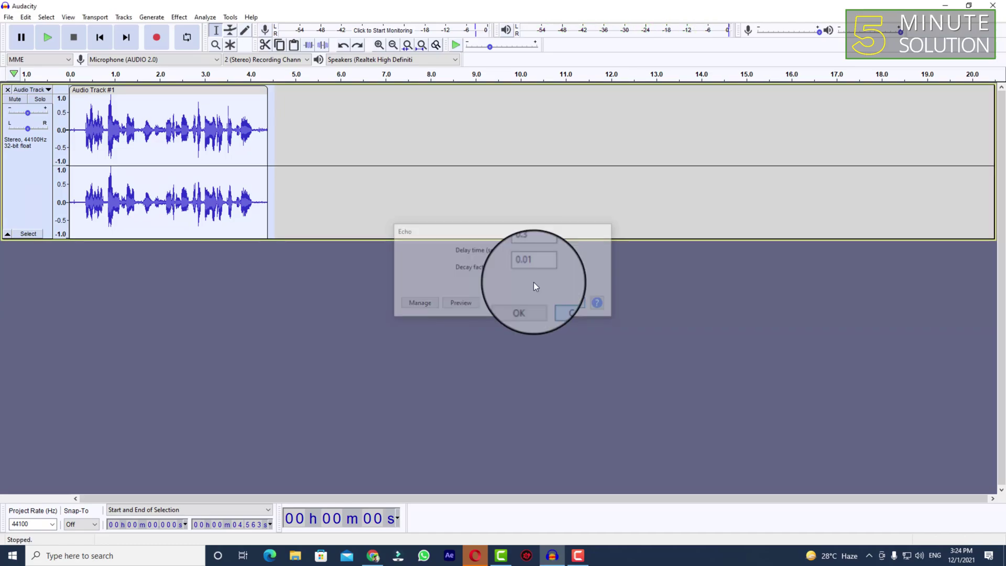
Extend the selection past the clip's end and open the Delay effect settings
left_click(299, 131, "shift")
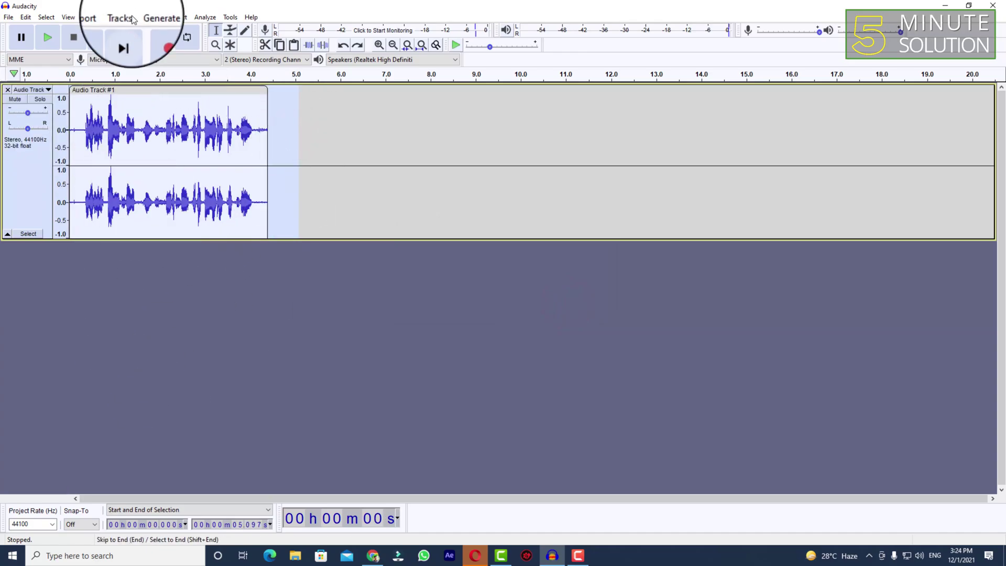
left_click(179, 17)
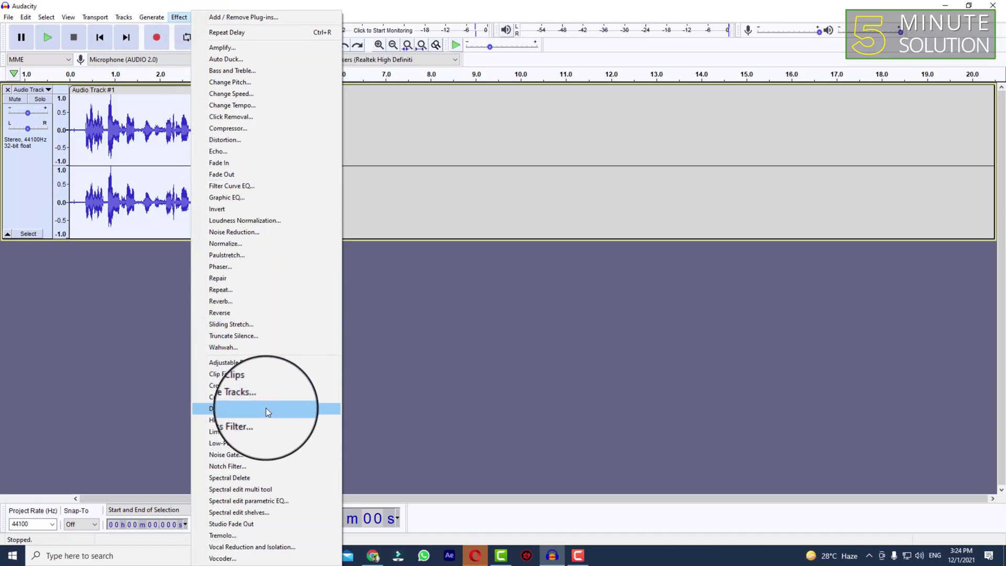
left_click(266, 408)
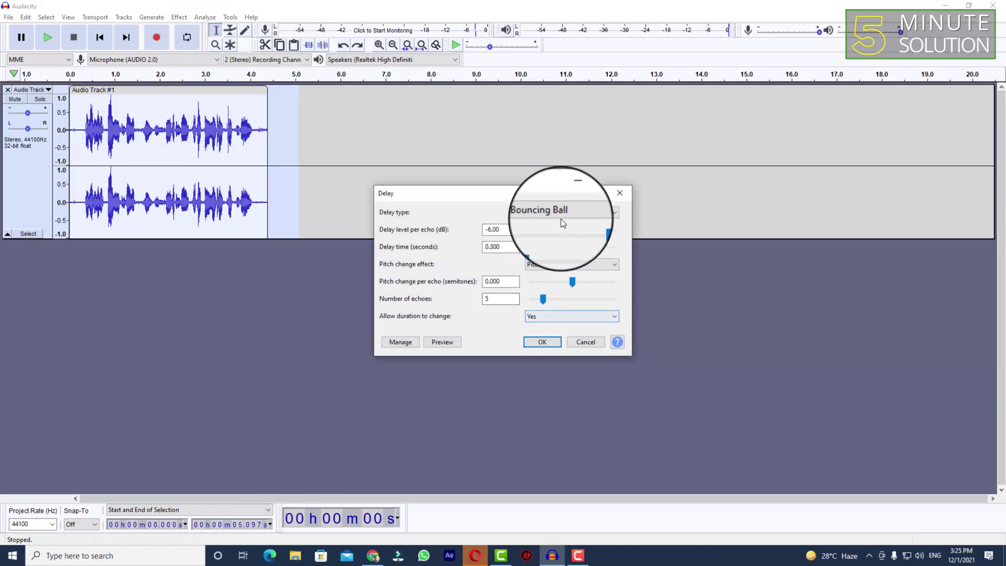
Try Bouncing Ball and Reverse Bouncing Ball delay types, then set the type to Regular
left_click(540, 213)
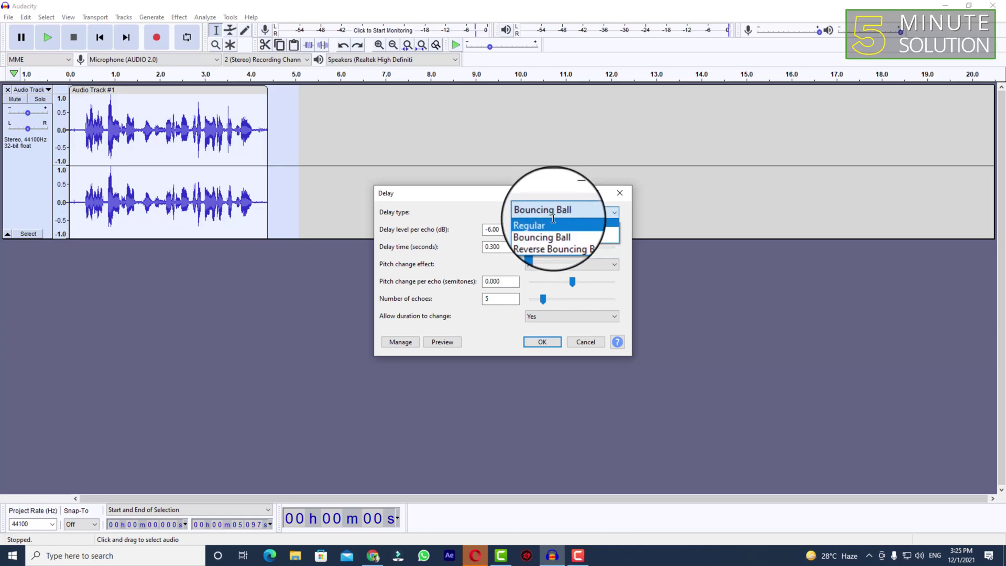
left_click(559, 229)
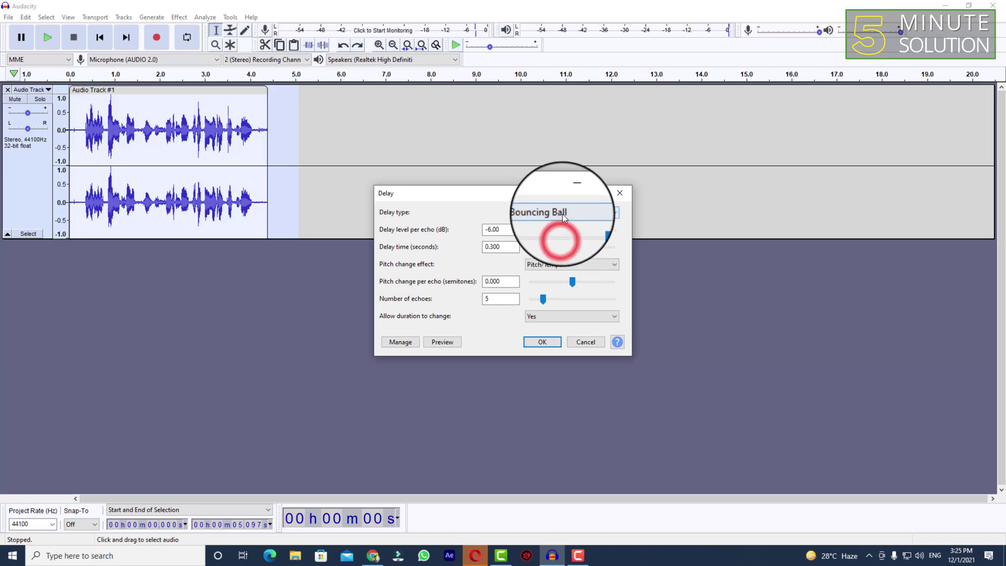
left_click(567, 236)
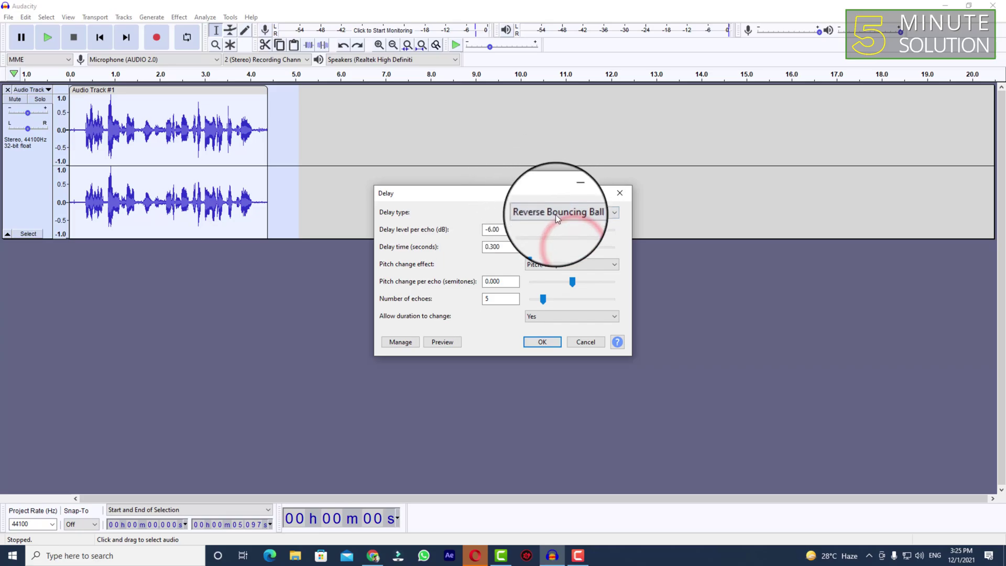
left_click(557, 219)
left_click(563, 222)
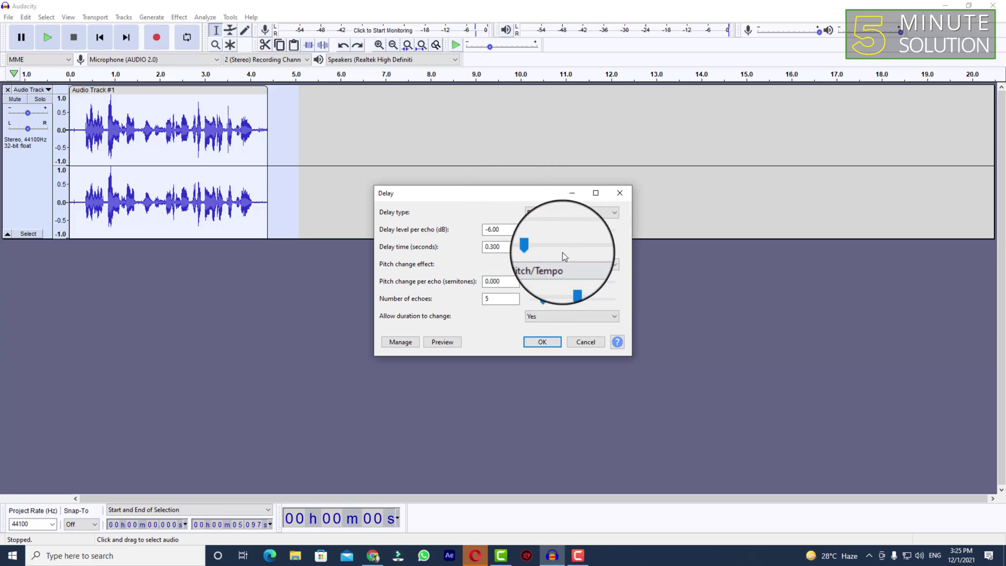
Set four echoes, adjust delay time, and keep Pitch/Tempo as the pitch change effect
left_click(493, 247)
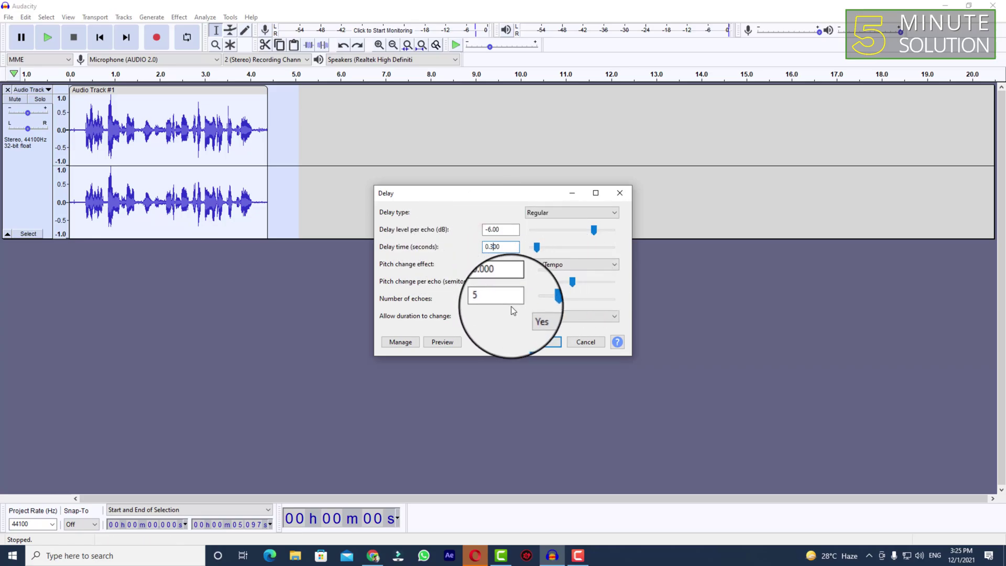
left_click(490, 297)
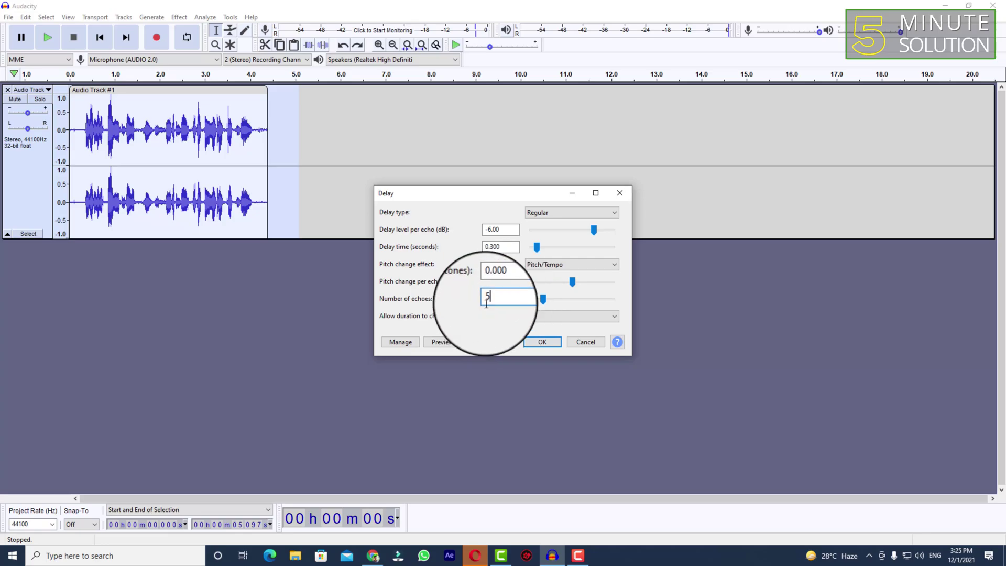
left_click(540, 301)
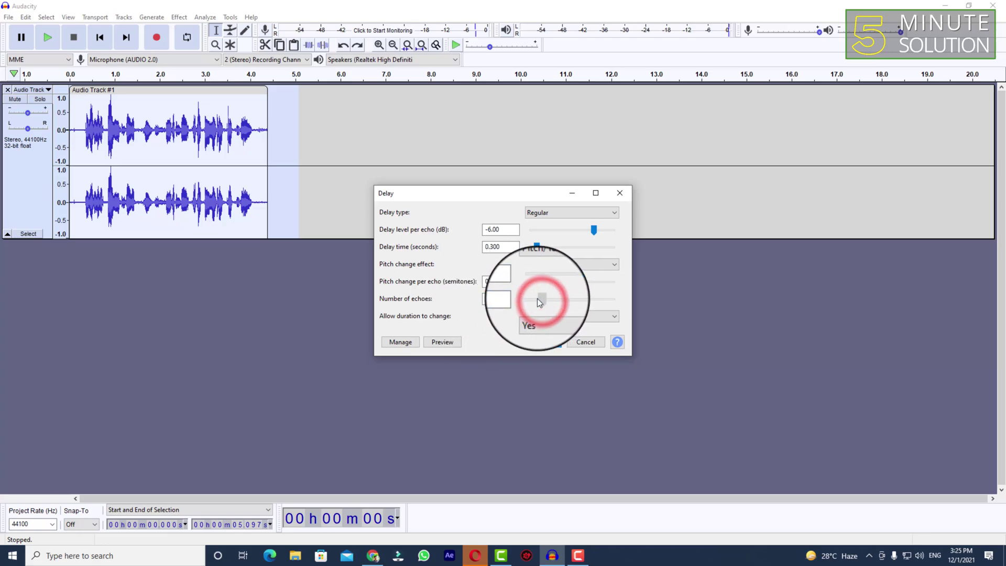
left_click(571, 267)
left_click(560, 263)
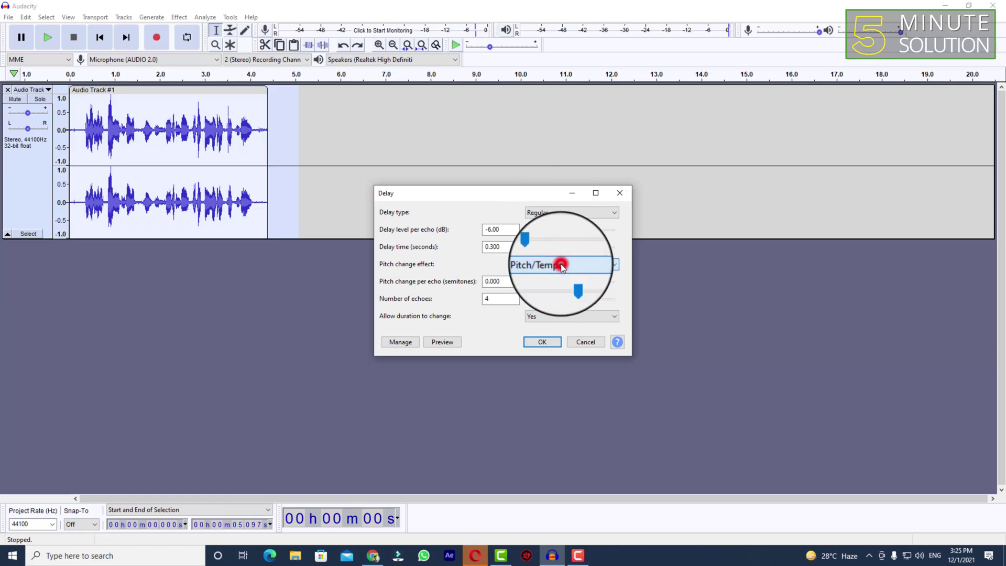
left_click(567, 215)
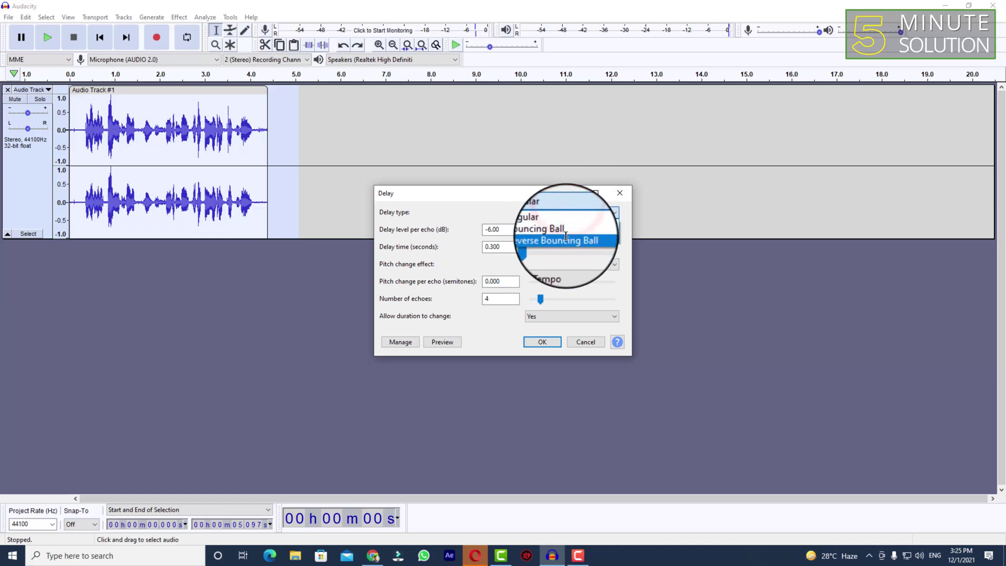
Preview the Bouncing Ball and Reverse Bouncing Ball delay types on the clip
left_click(566, 233)
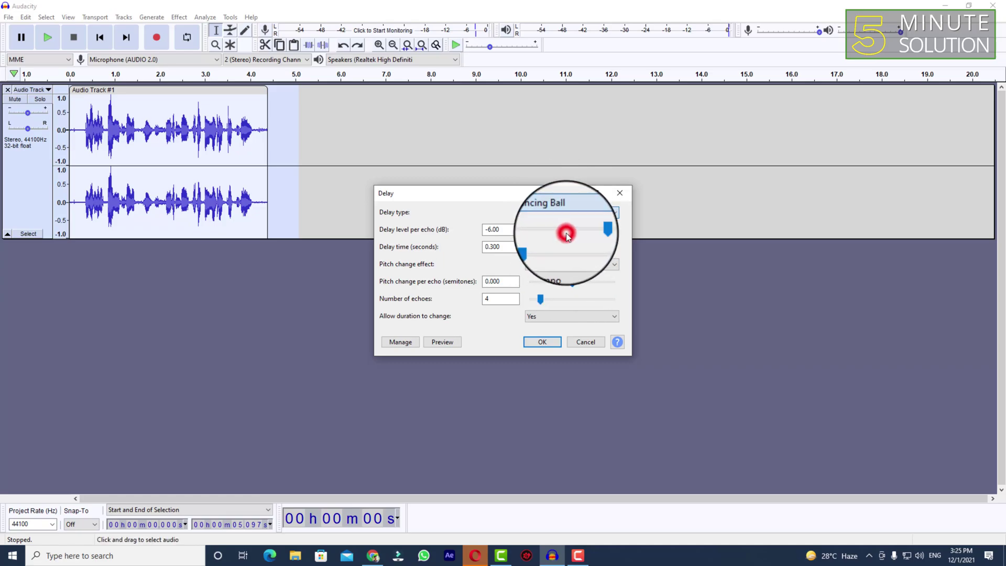
left_click(444, 345)
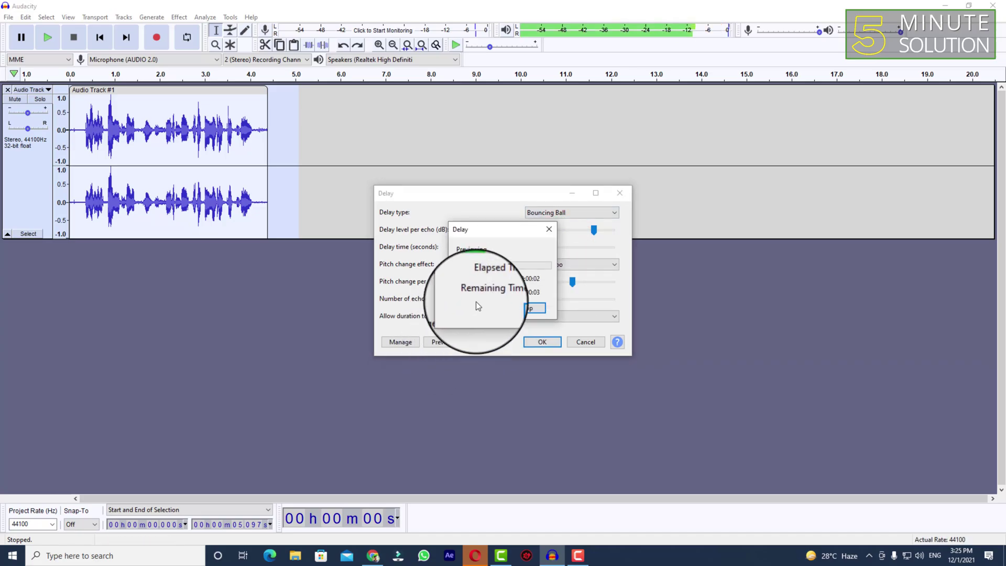
left_click(535, 307)
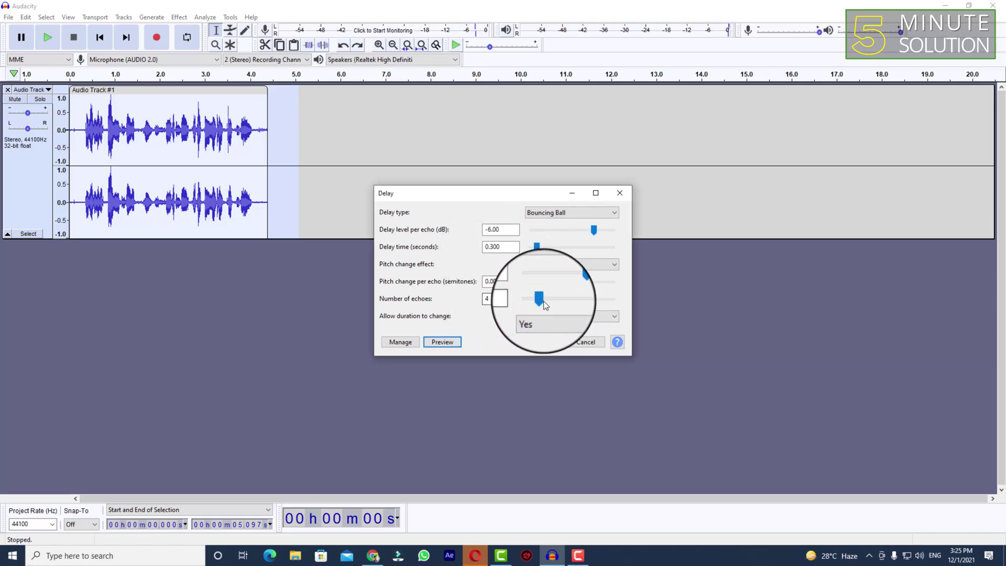
left_click(555, 212)
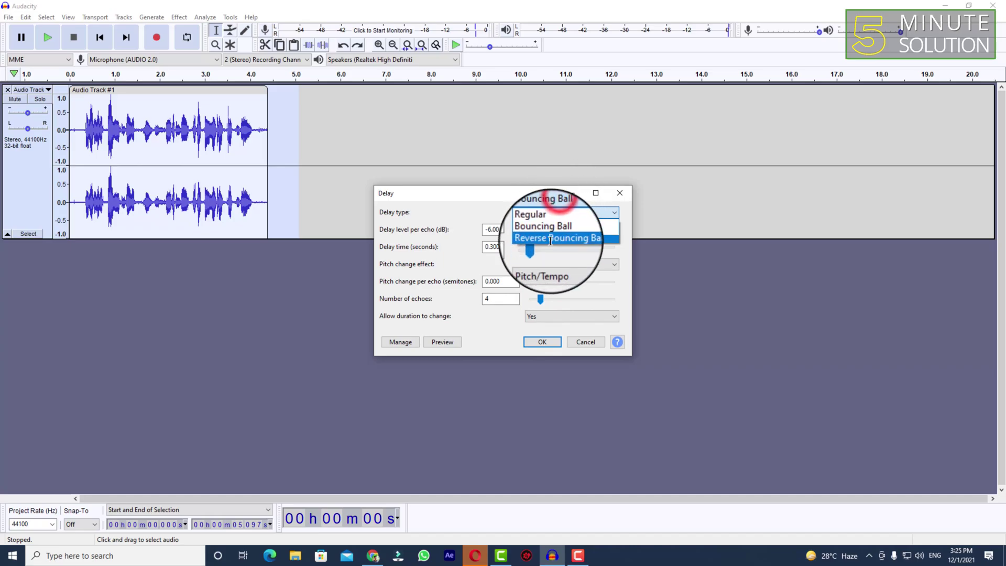
left_click(550, 239)
left_click(442, 340)
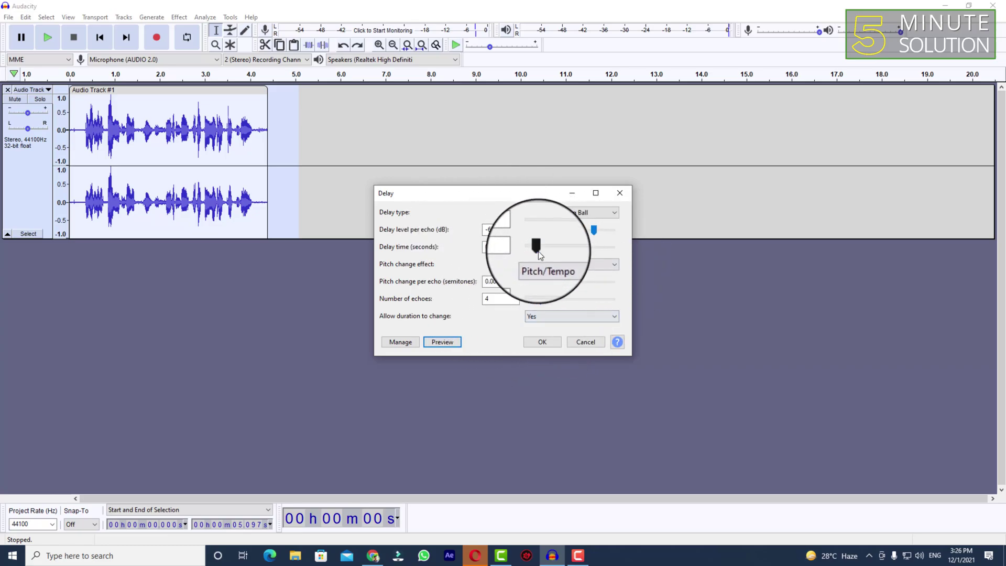
Set the delay time to 0.200 seconds and the delay type back to Regular
left_click_drag(540, 251, 537, 251)
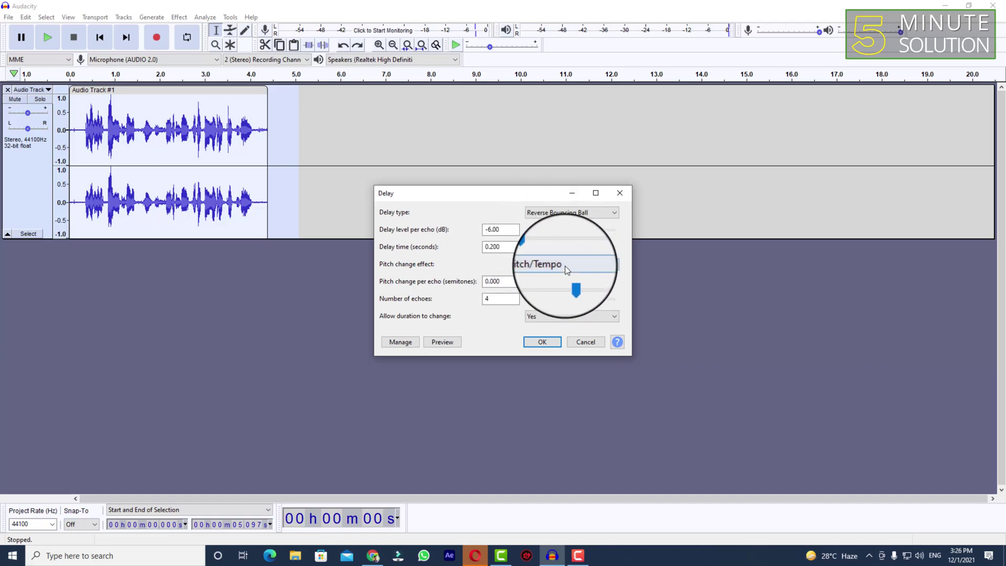
left_click(558, 212)
left_click(555, 221)
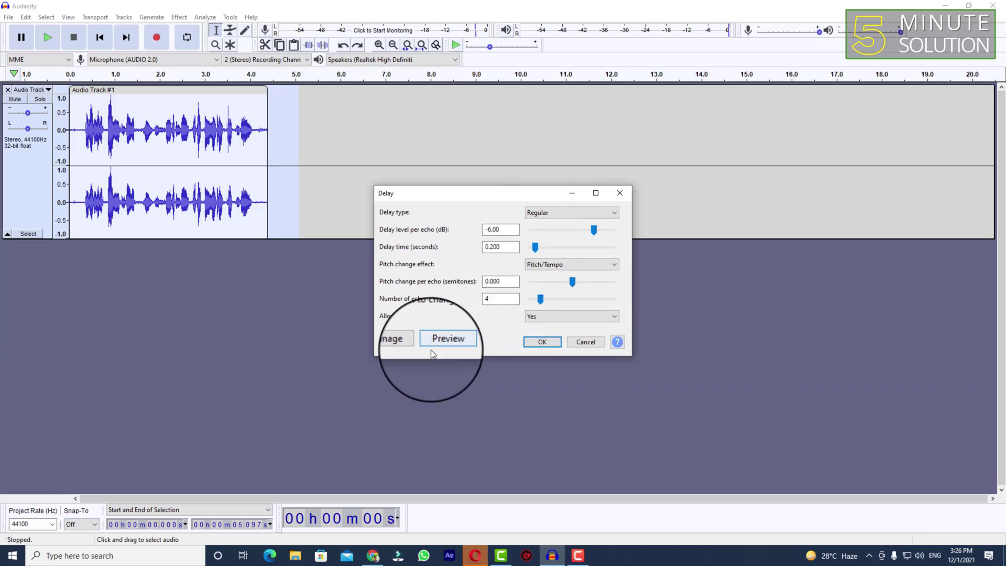
Preview the Regular 0.2-second, four-echo delay on the clip, leaving presets unchanged
left_click(408, 342)
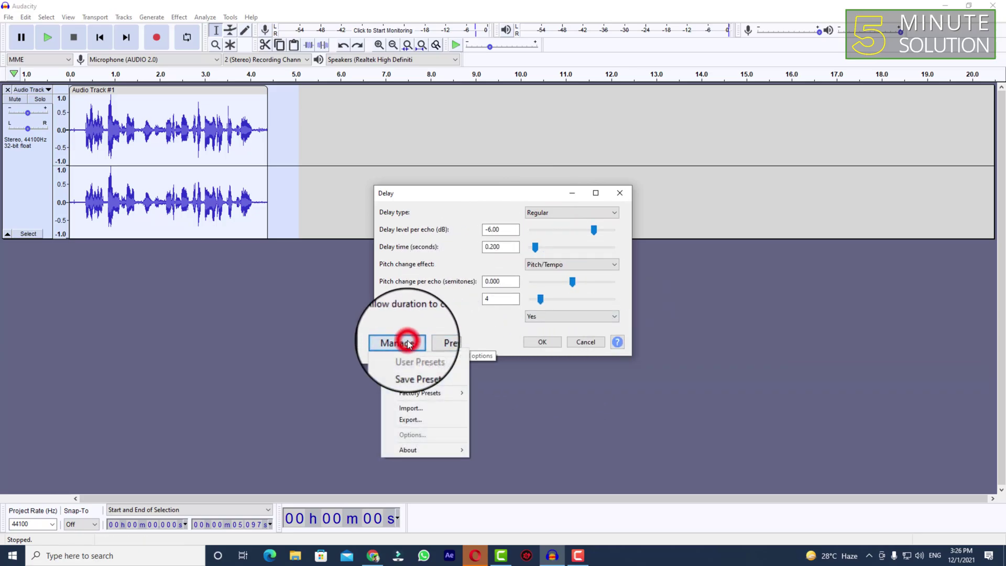
mouse_move(419, 393)
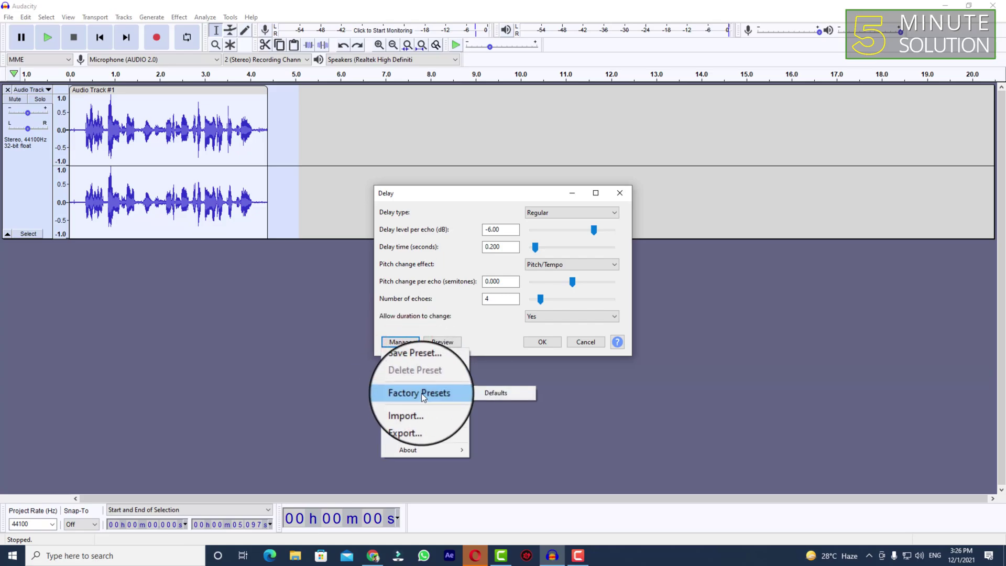
left_click(430, 294)
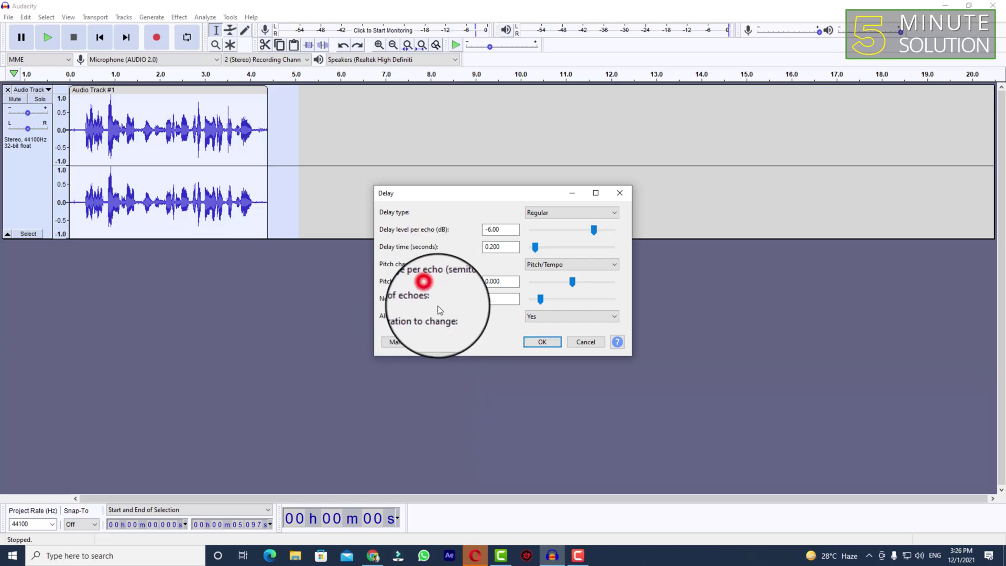
left_click(446, 343)
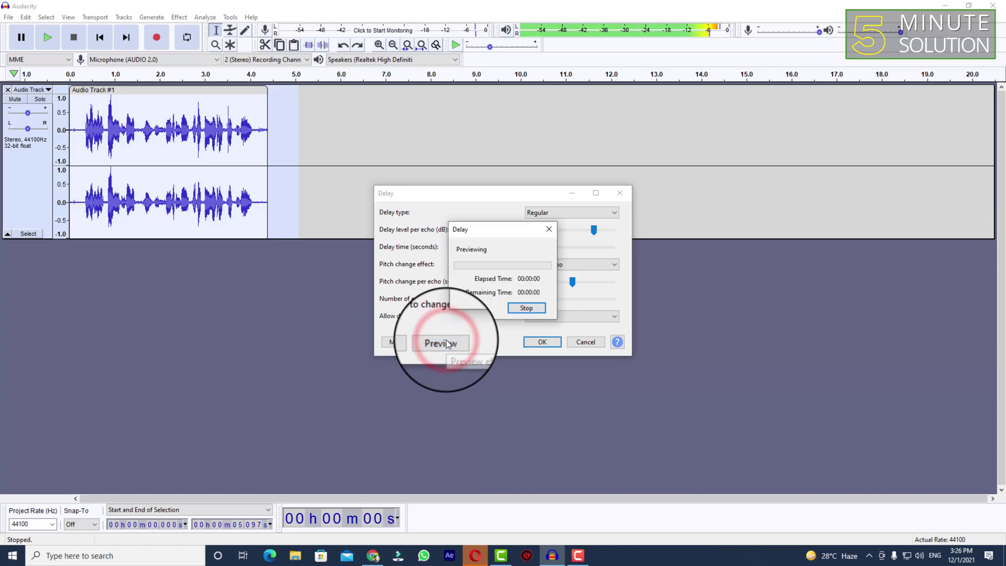
left_click(527, 309)
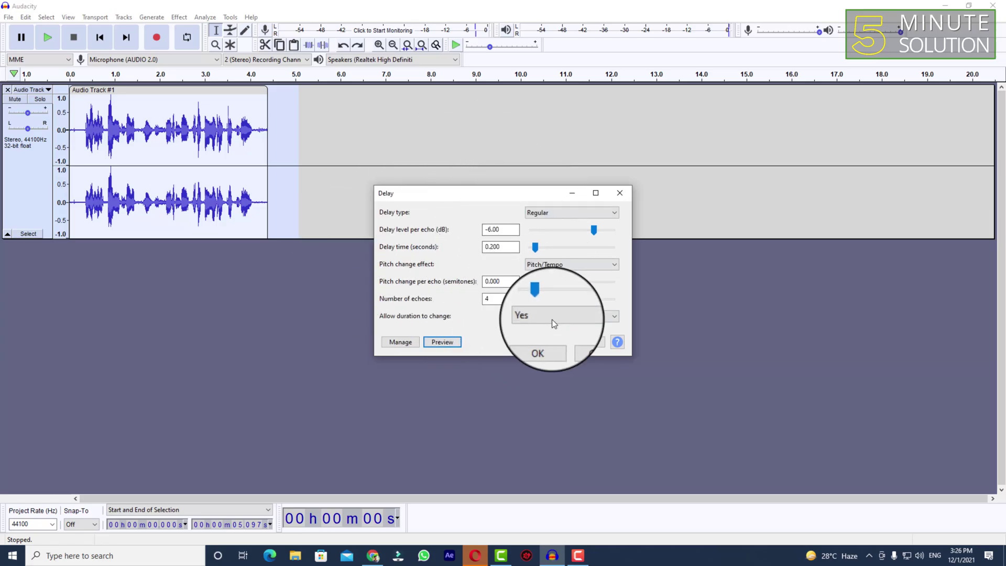
left_click(542, 343)
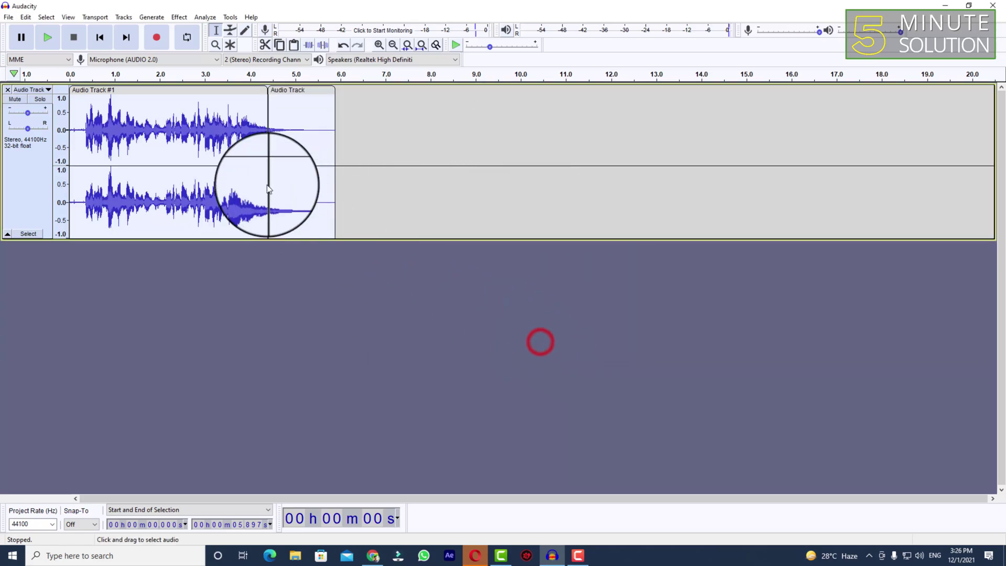
left_click(75, 109)
key("space")
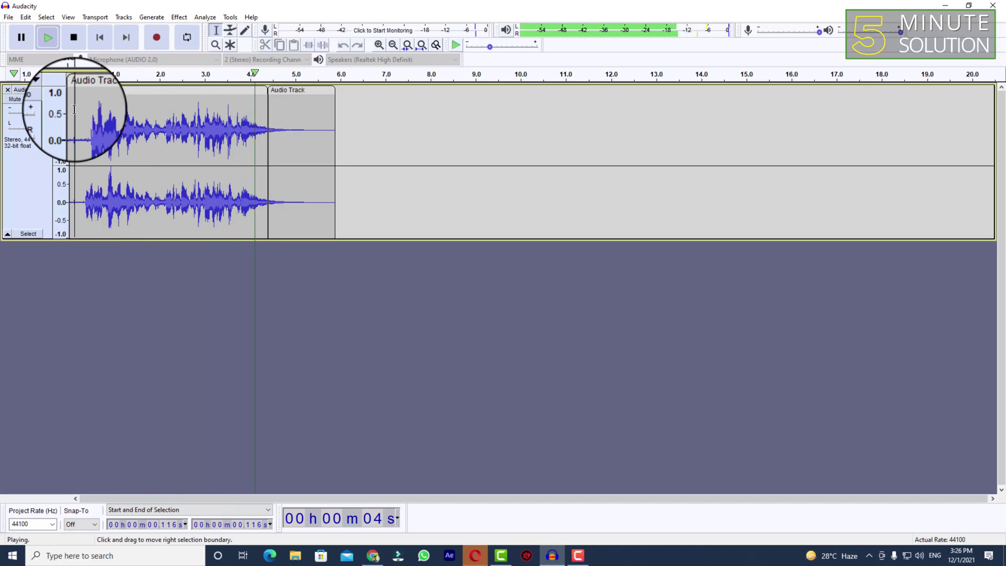
key("space")
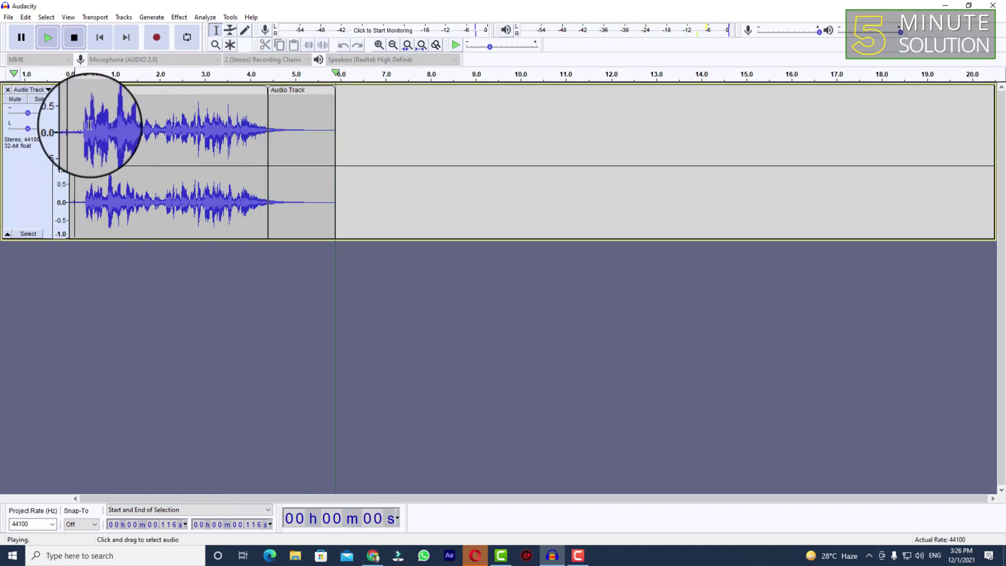